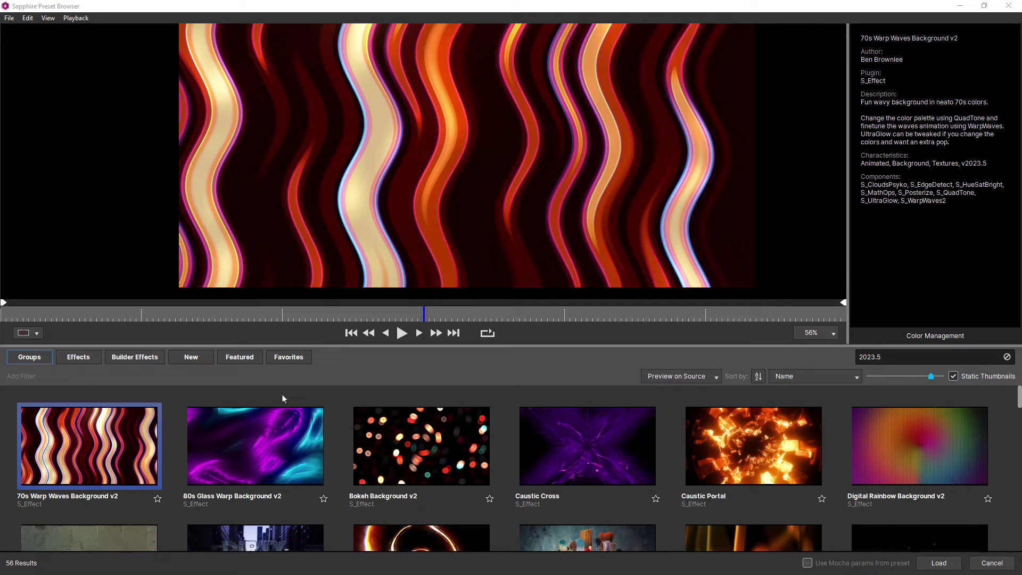
Preview the 80s Glass Warp Background v2, Caustic Cross, Caustic Portal and Electric Abyss presets.
{"action": "left_click", "coordinate": [268, 437]}
{"action": "left_click", "coordinate": [581, 439]}
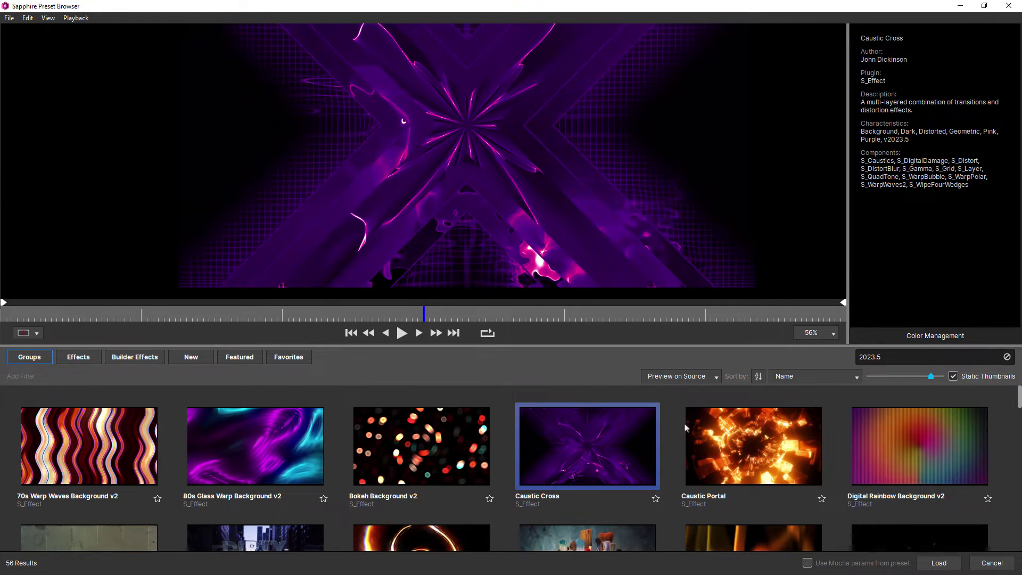
{"action": "left_click", "coordinate": [753, 446]}
{"action": "scroll", "coordinate": [422, 453], "scroll_direction": "down", "scroll_amount": 2}
{"action": "left_click", "coordinate": [422, 453]}
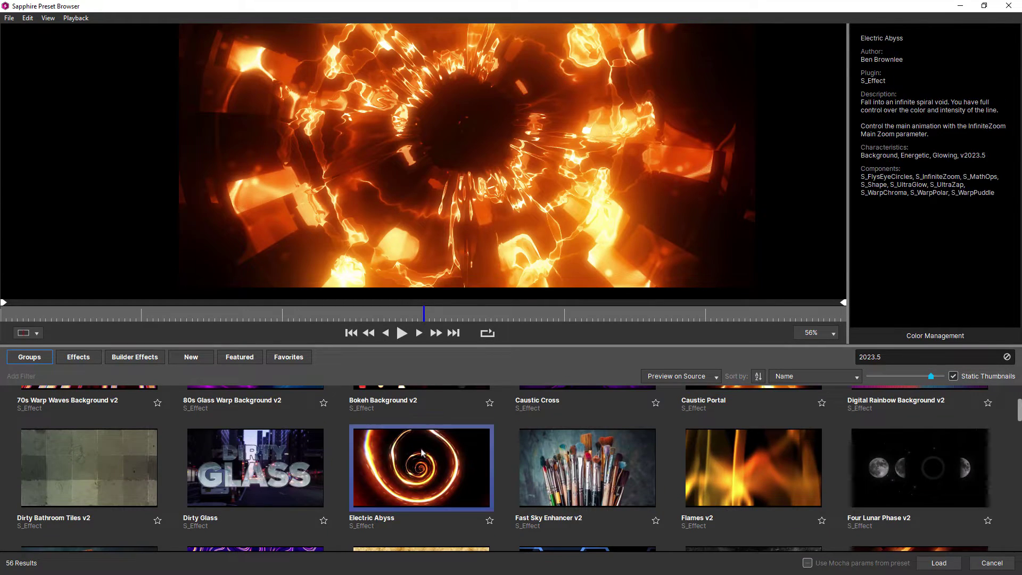
Preview Glassy Purple Background v2, Instant Motion Background v2, Police Lights Flashing v2 and Scanline Strips v2.
{"action": "scroll", "coordinate": [422, 453], "scroll_direction": "down", "scroll_amount": 2}
{"action": "left_click", "coordinate": [262, 450]}
{"action": "scroll", "coordinate": [262, 449], "scroll_direction": "down", "scroll_amount": 3}
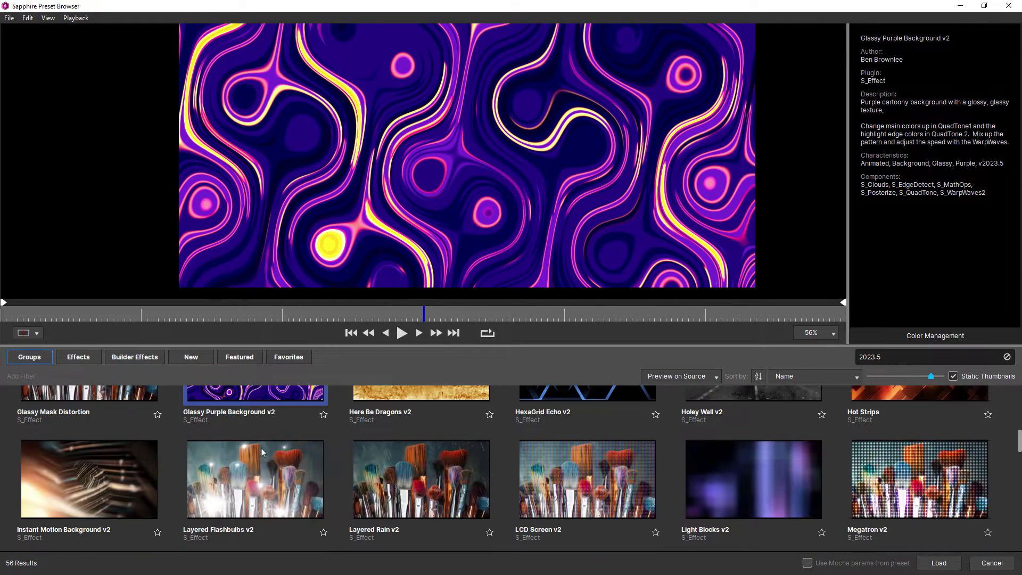
{"action": "left_click", "coordinate": [119, 424]}
{"action": "scroll", "coordinate": [118, 424], "scroll_direction": "down", "scroll_amount": 4}
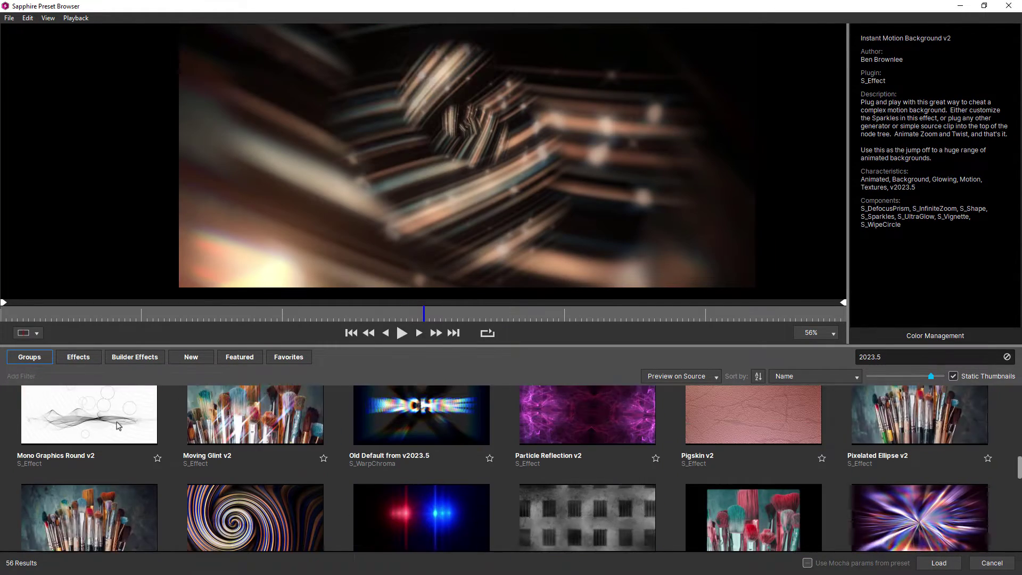
{"action": "left_click", "coordinate": [417, 447]}
{"action": "scroll", "coordinate": [552, 414], "scroll_direction": "down", "scroll_amount": 2}
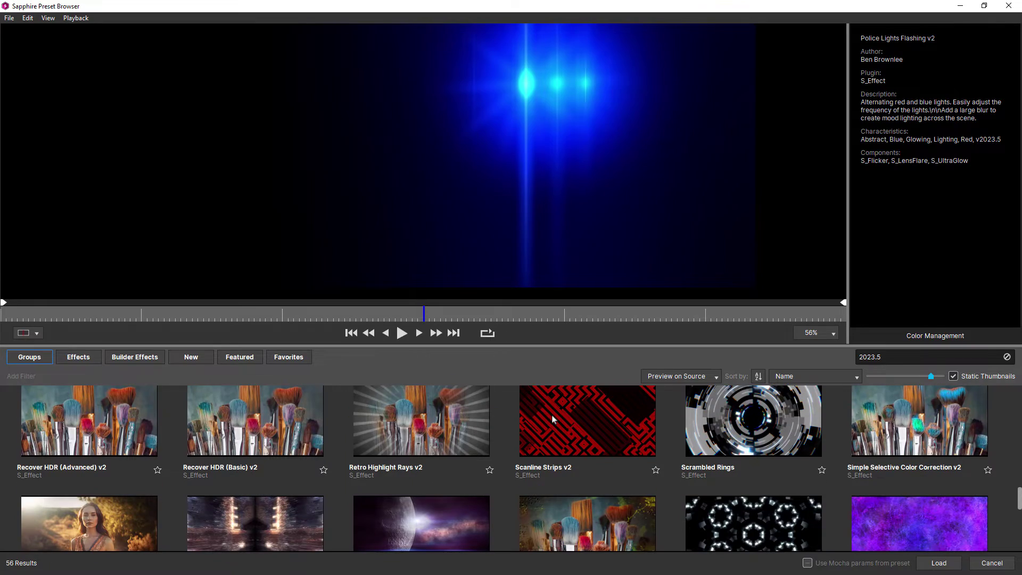
{"action": "left_click", "coordinate": [551, 414]}
{"action": "scroll", "coordinate": [550, 419], "scroll_direction": "down", "scroll_amount": 3}
{"action": "scroll", "coordinate": [551, 418], "scroll_direction": "down", "scroll_amount": 1}
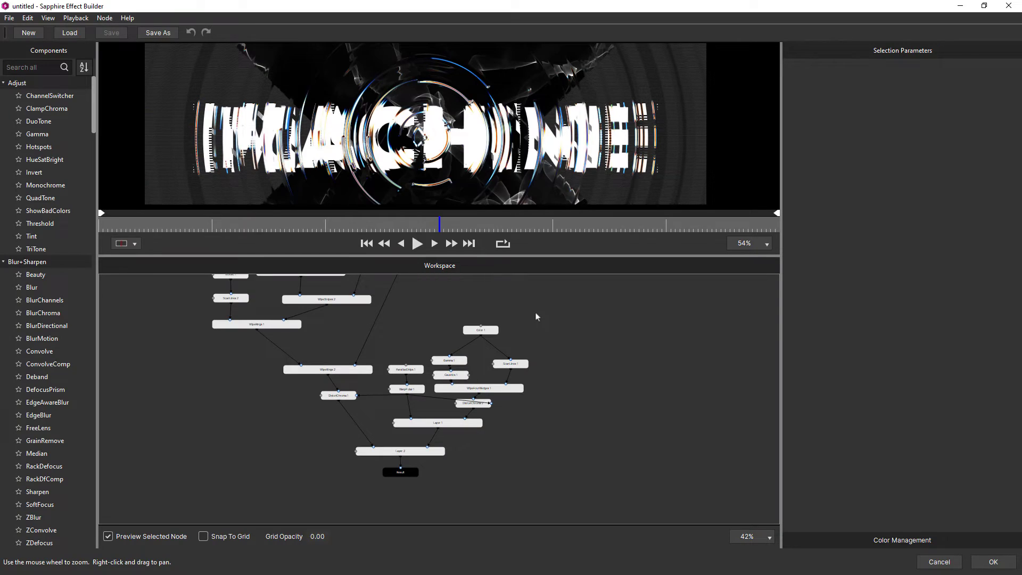
Pan the node graph, zoom to 84%, and select DistortChroma 1 to show its parameters.
{"action": "mouse_move", "coordinate": [536, 315]}
{"action": "left_mouse_down"}
{"action": "mouse_move", "coordinate": [573, 359]}
{"action": "mouse_move", "coordinate": [543, 314]}
{"action": "left_mouse_up"}
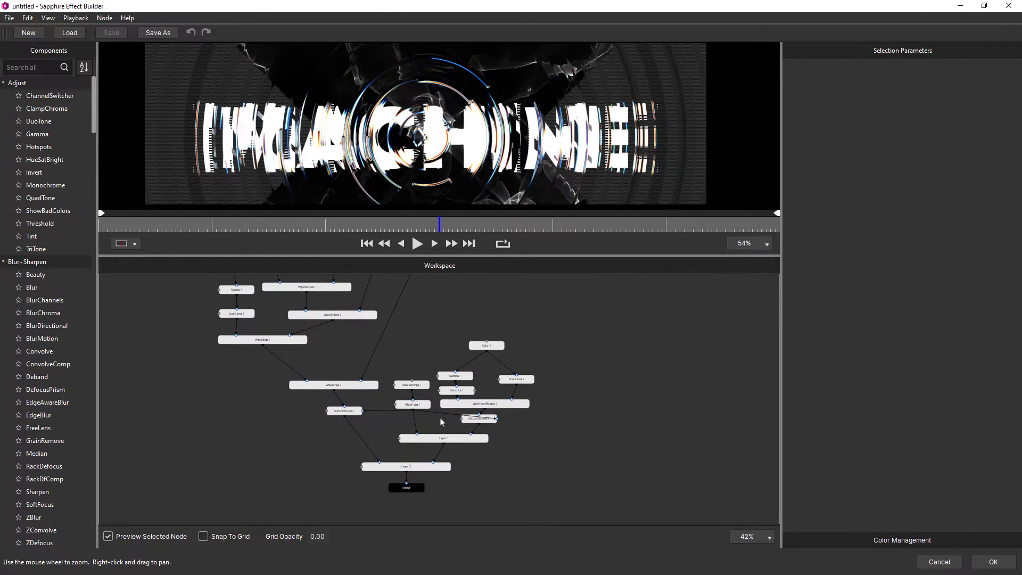
{"action": "scroll", "coordinate": [445, 426], "scroll_direction": "up", "scroll_amount": 5}
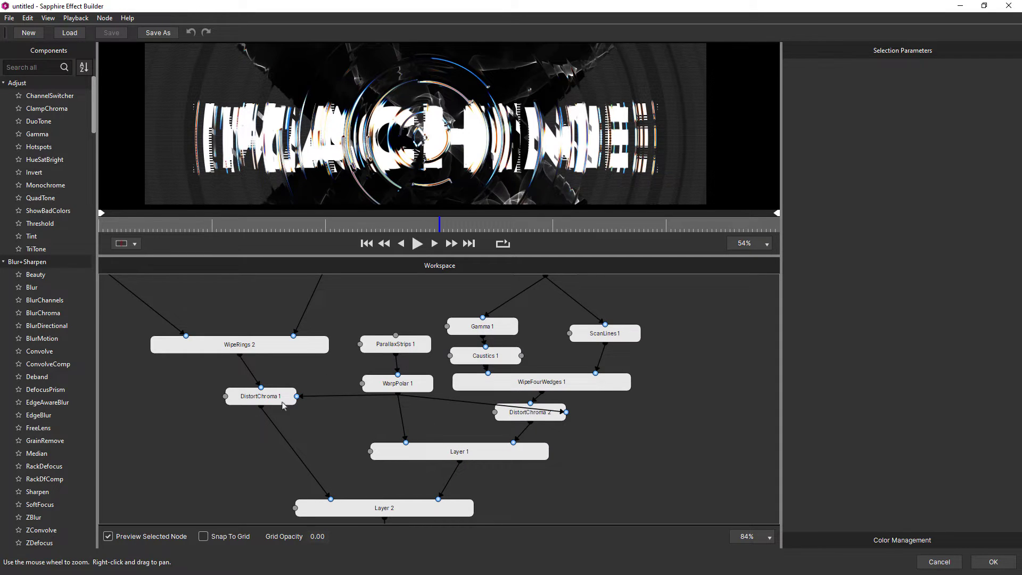
{"action": "left_click", "coordinate": [281, 403]}
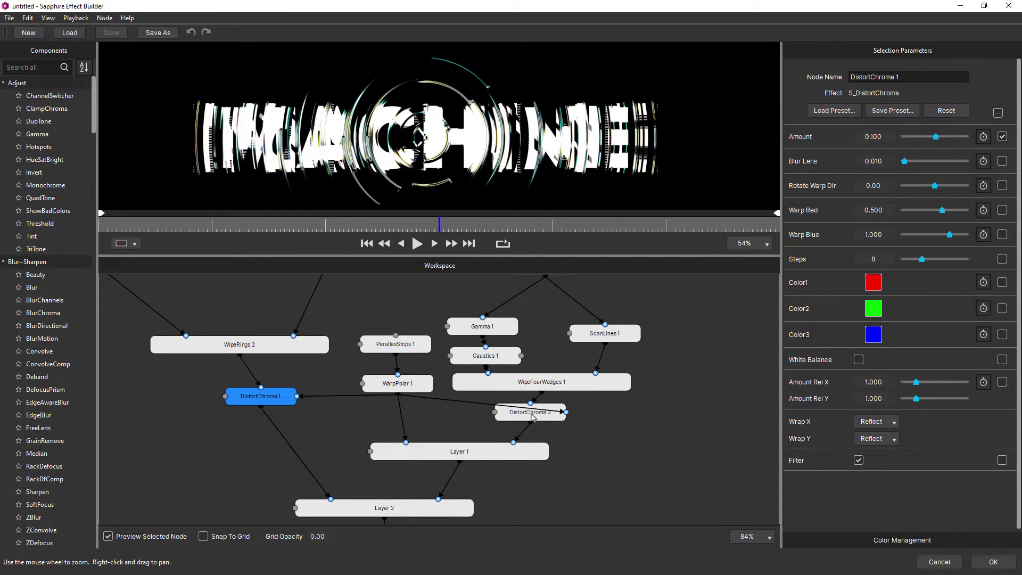
Make DistortChroma 1's Amount parameter a driver.
{"action": "left_click", "coordinate": [533, 418]}
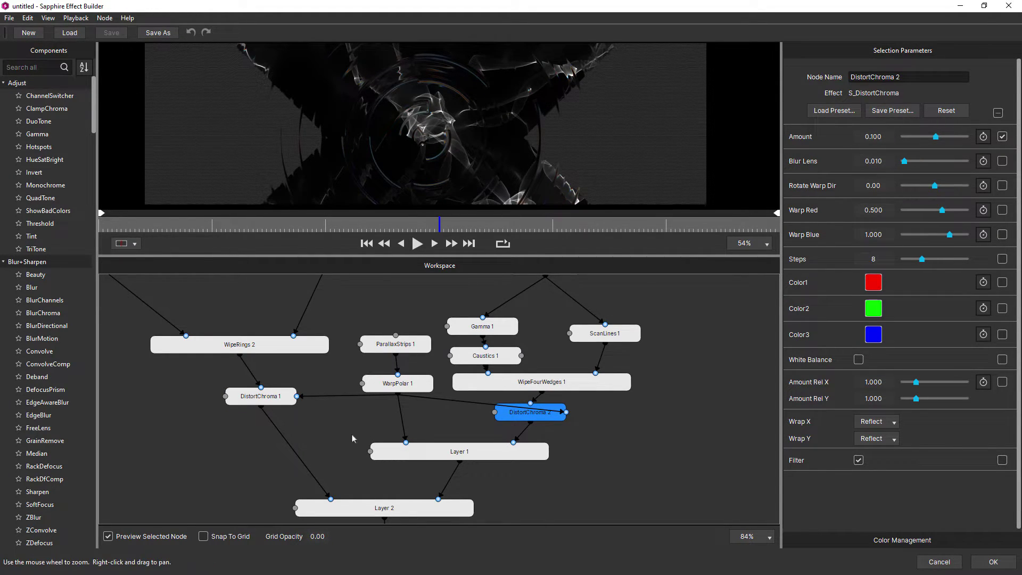
{"action": "left_click", "coordinate": [274, 399]}
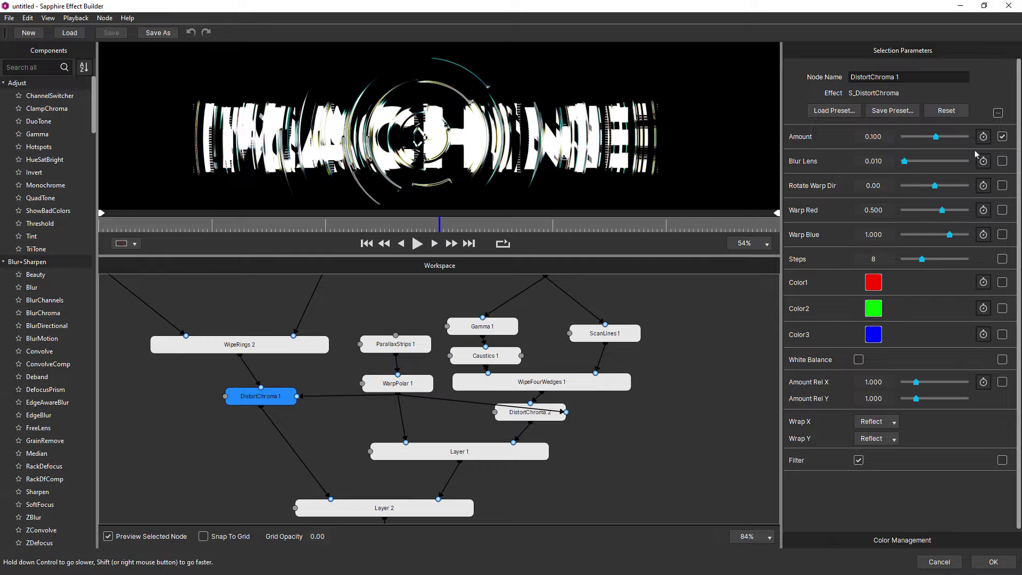
{"action": "left_click", "coordinate": [983, 137]}
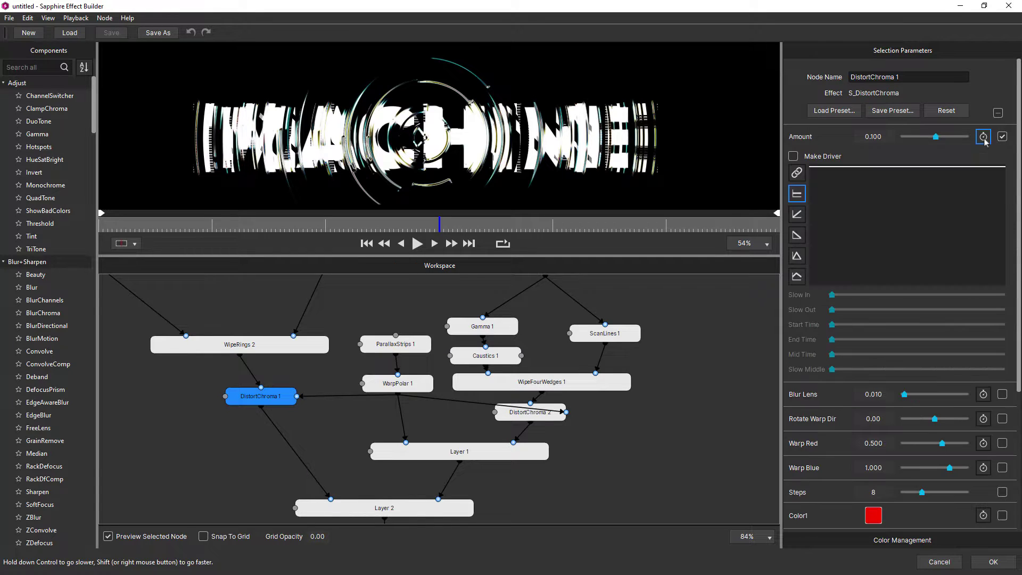
{"action": "left_click", "coordinate": [793, 156]}
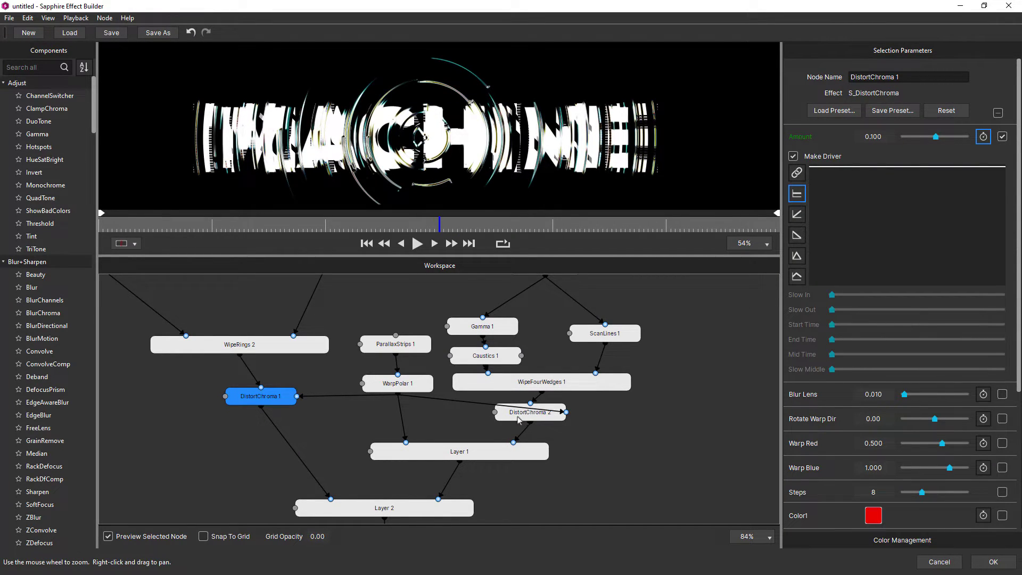
Link DistortChroma 2's Amount to DistortChroma 1: Amount, then raise the driver Amount to 0.598.
{"action": "left_click", "coordinate": [517, 419]}
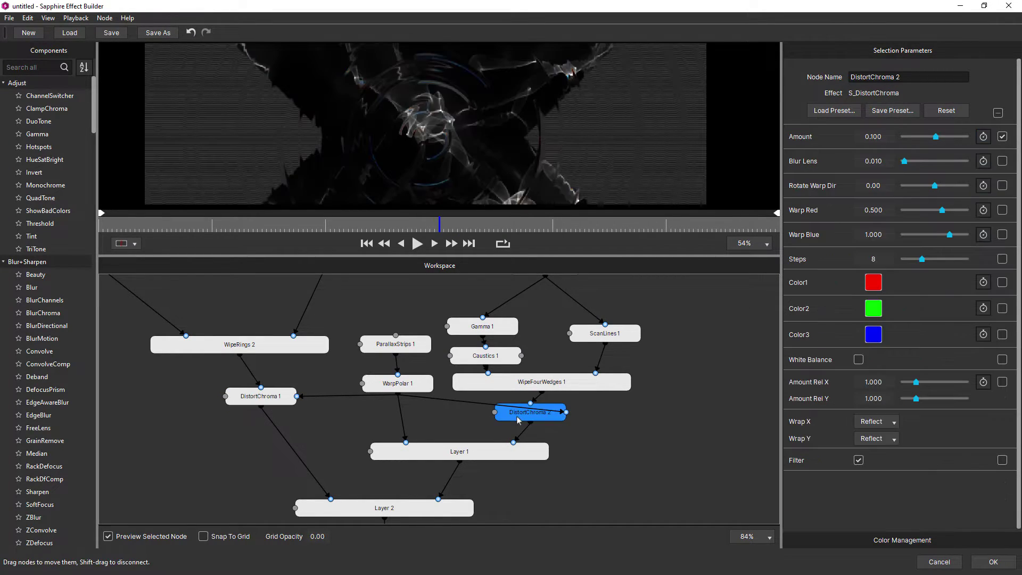
{"action": "left_click", "coordinate": [983, 137]}
{"action": "left_click", "coordinate": [798, 173]}
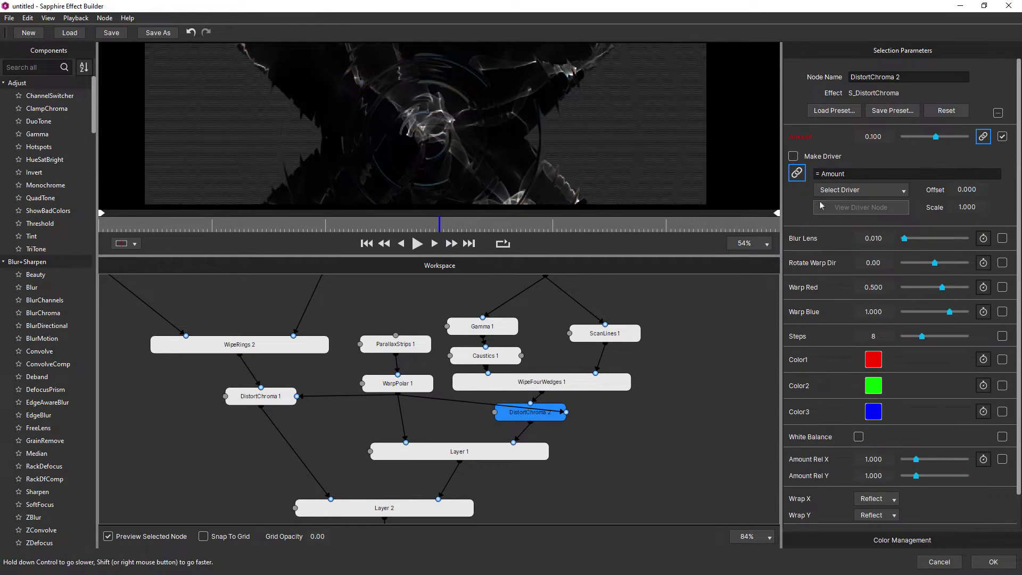
{"action": "left_click", "coordinate": [863, 191]}
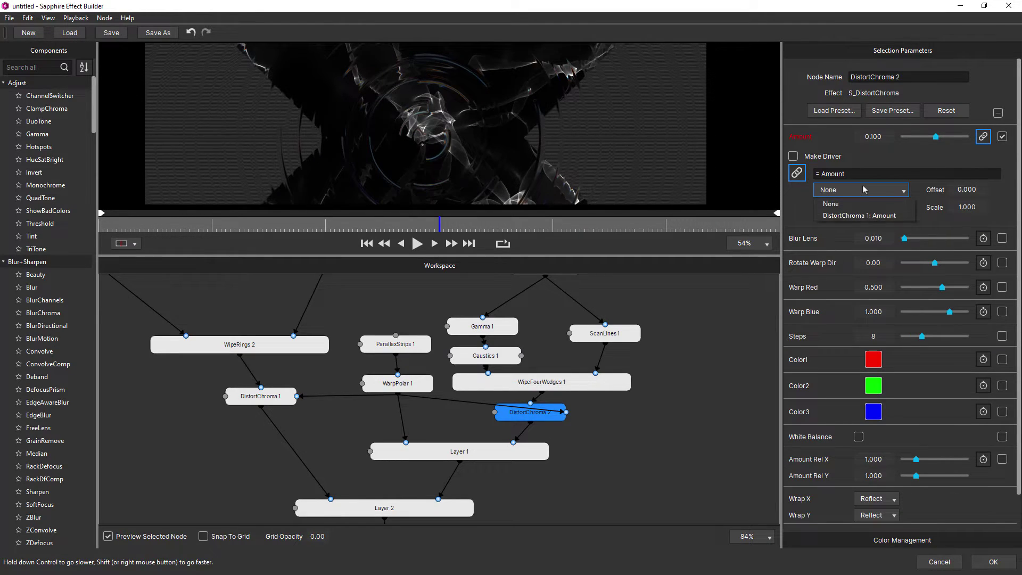
{"action": "left_click", "coordinate": [865, 215]}
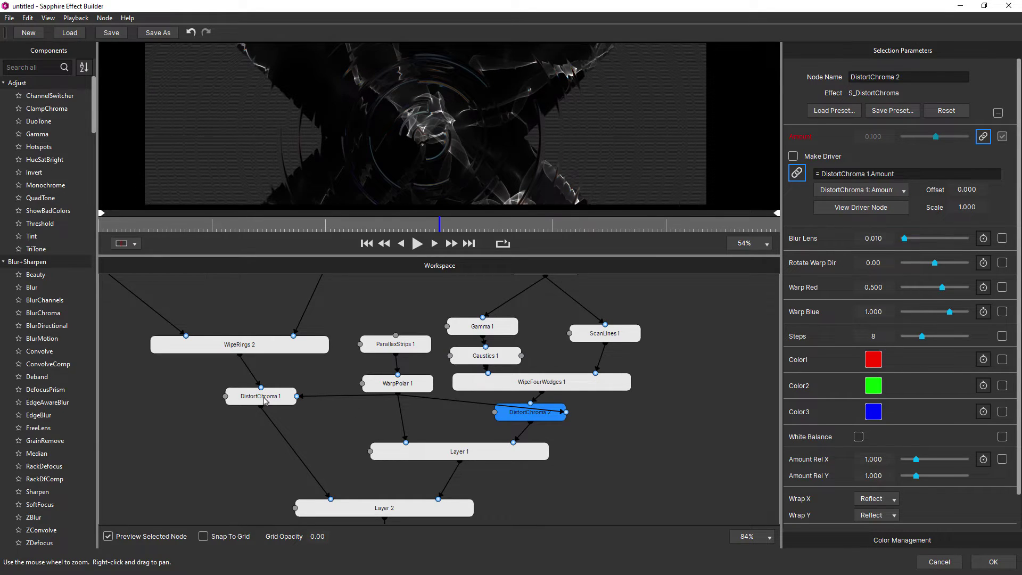
{"action": "left_click", "coordinate": [874, 208]}
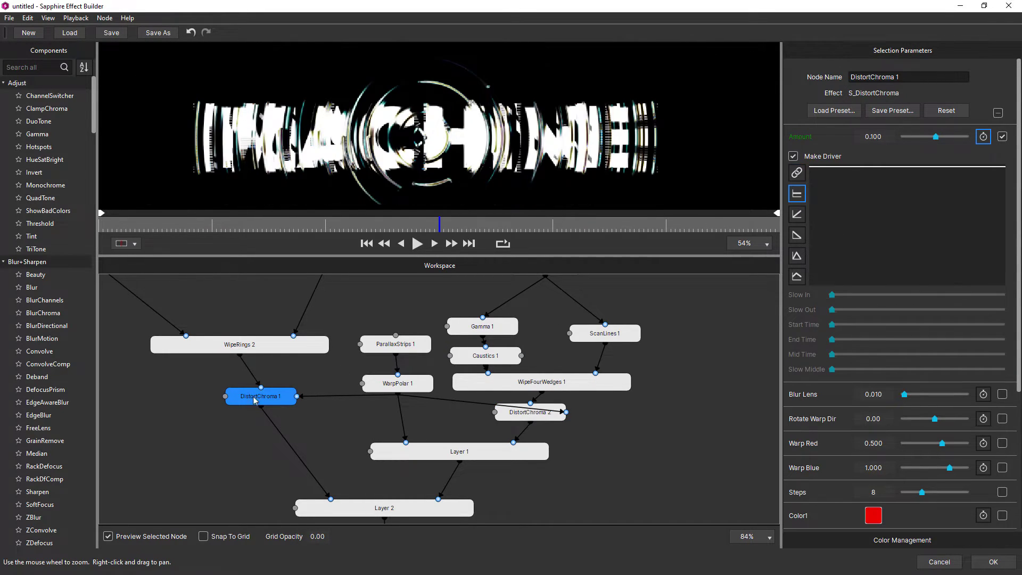
{"action": "left_click", "coordinate": [946, 137]}
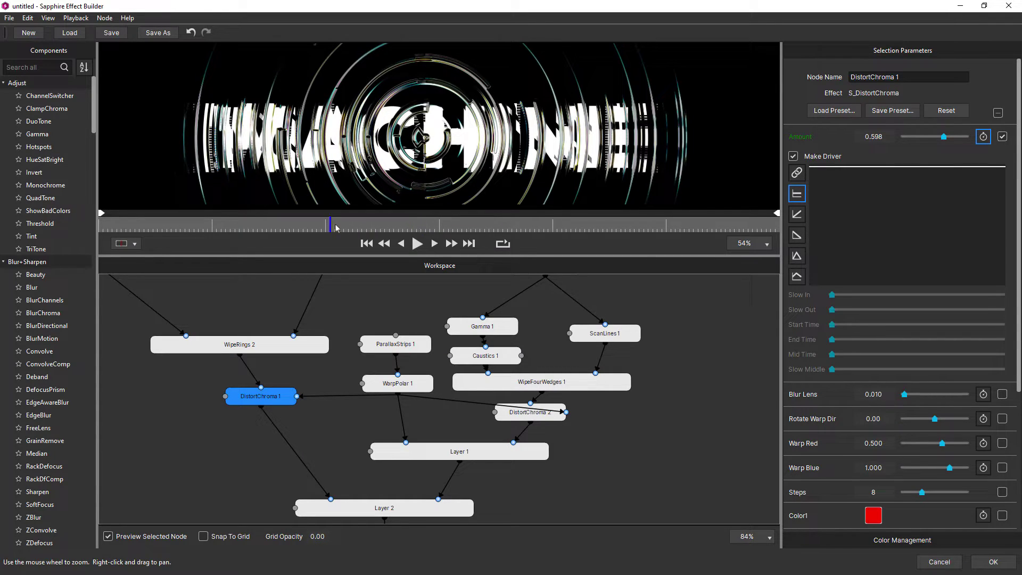
{"action": "left_click_drag", "start_coordinate": [337, 228], "coordinate": [467, 230]}
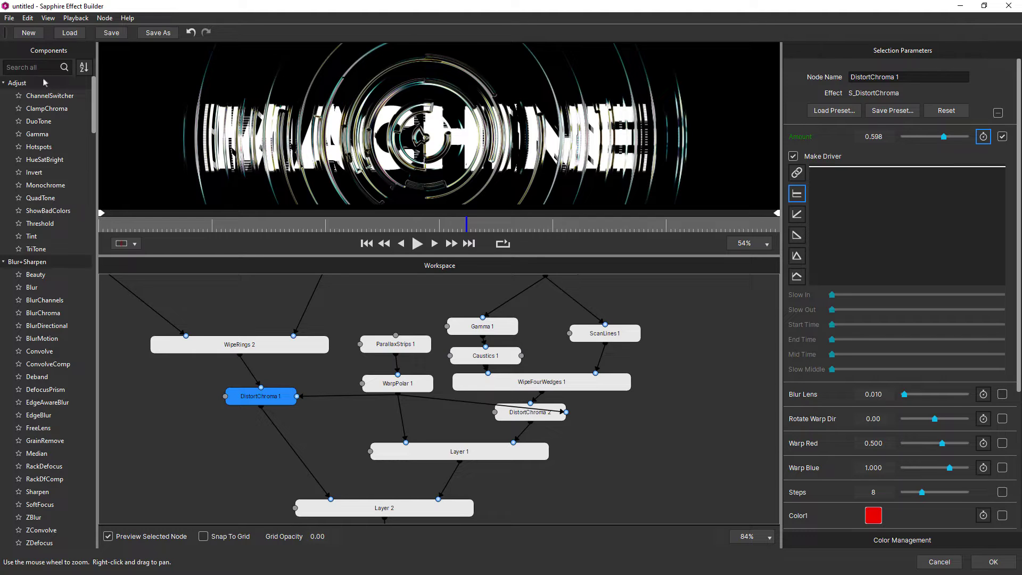
Star Gamma as a favorite component, then open the Tab quick effect list on WarpPolar 1.
{"action": "mouse_move", "coordinate": [92, 126]}
{"action": "left_mouse_down"}
{"action": "mouse_move", "coordinate": [94, 202]}
{"action": "mouse_move", "coordinate": [95, 111]}
{"action": "left_mouse_up"}
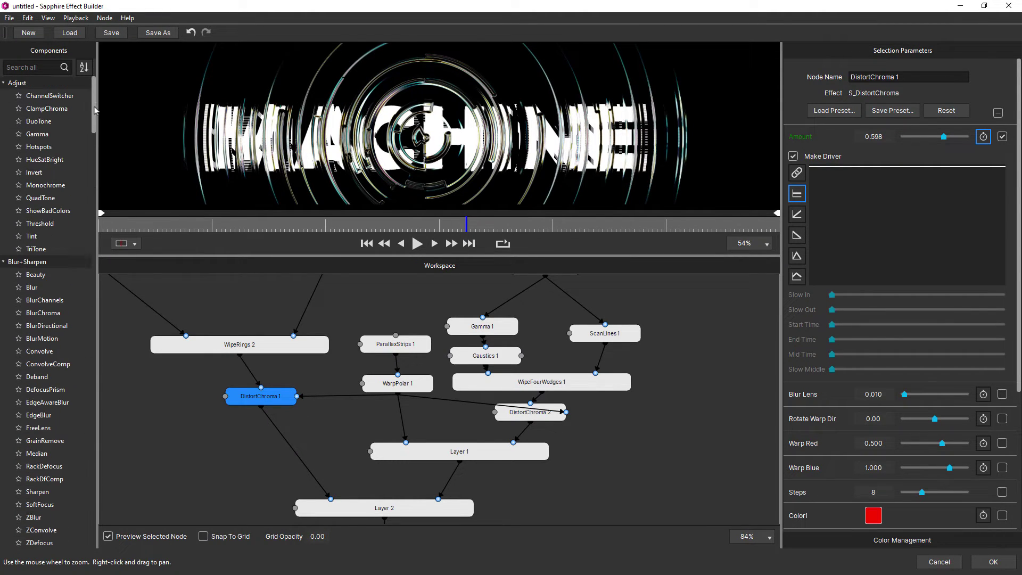
{"action": "left_click", "coordinate": [19, 134]}
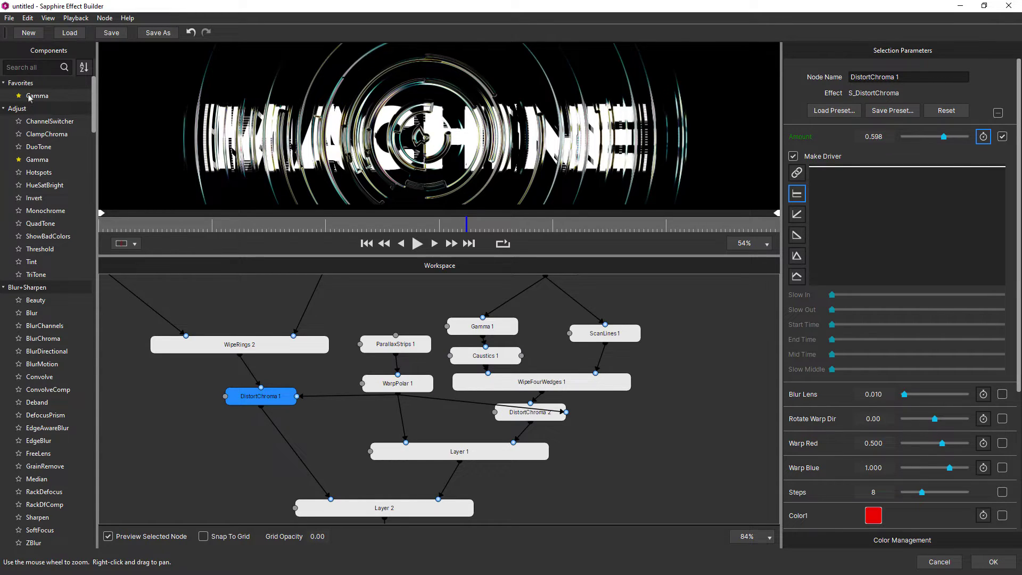
{"action": "left_click", "coordinate": [380, 385]}
{"action": "key", "text": "Tab"}
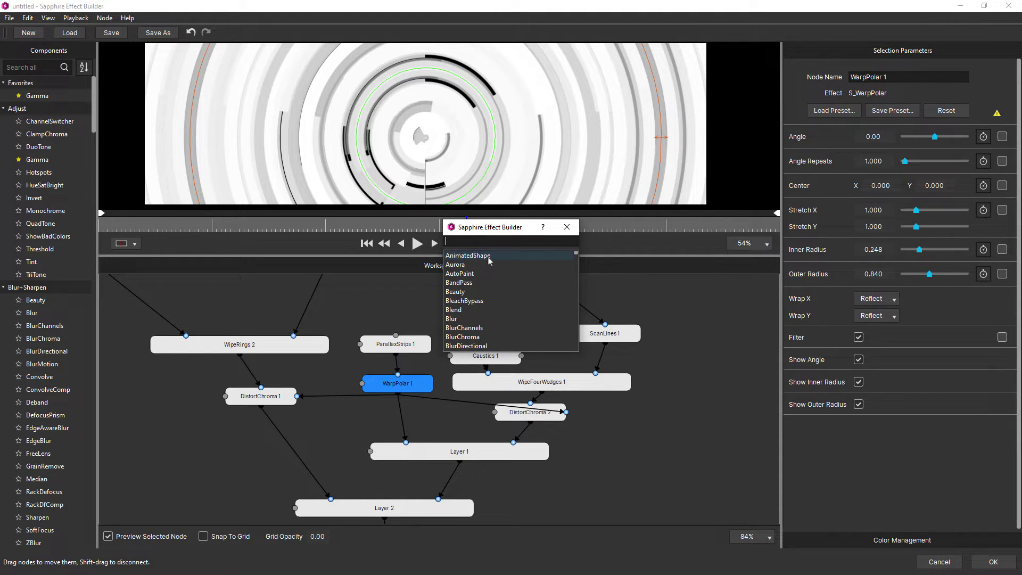
{"action": "type", "text": "ult"}
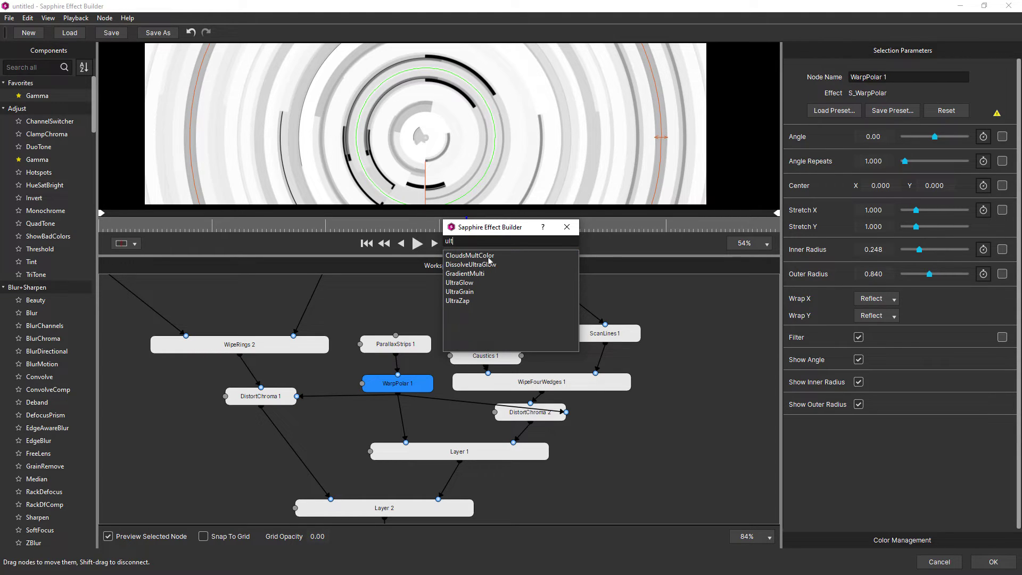
{"action": "type", "text": "rag"}
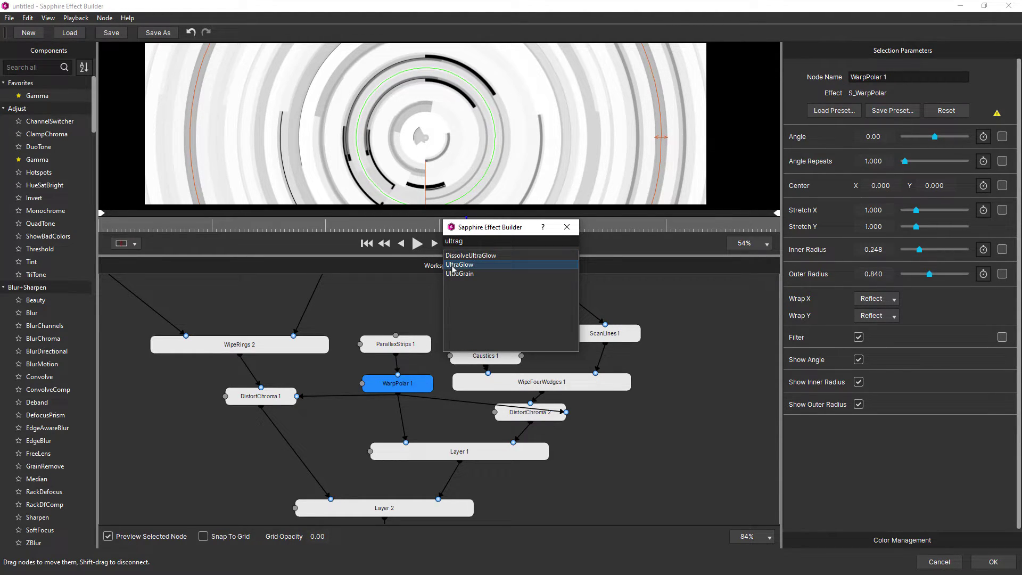
{"action": "key", "text": "Return"}
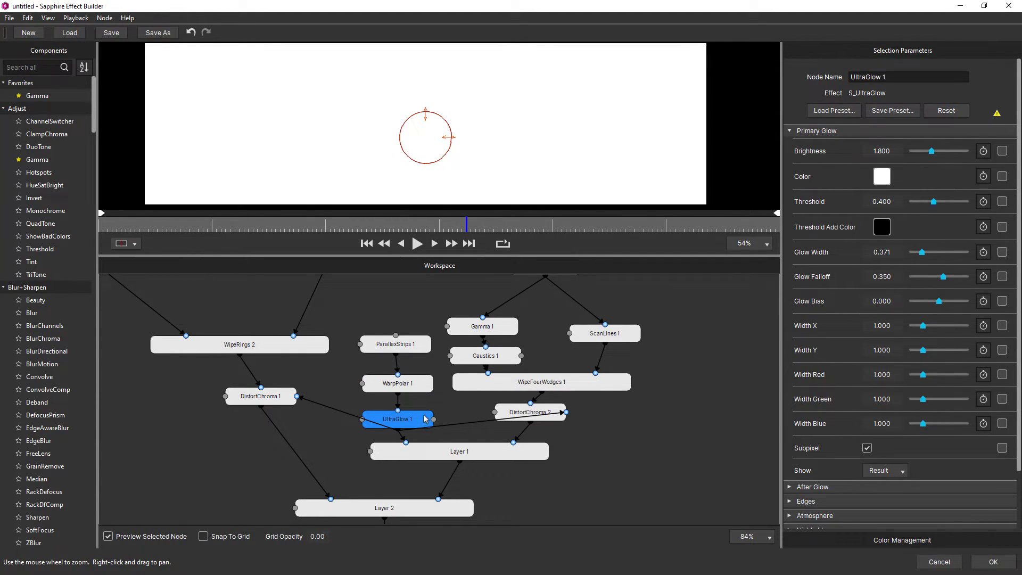
{"action": "key", "text": "Delete"}
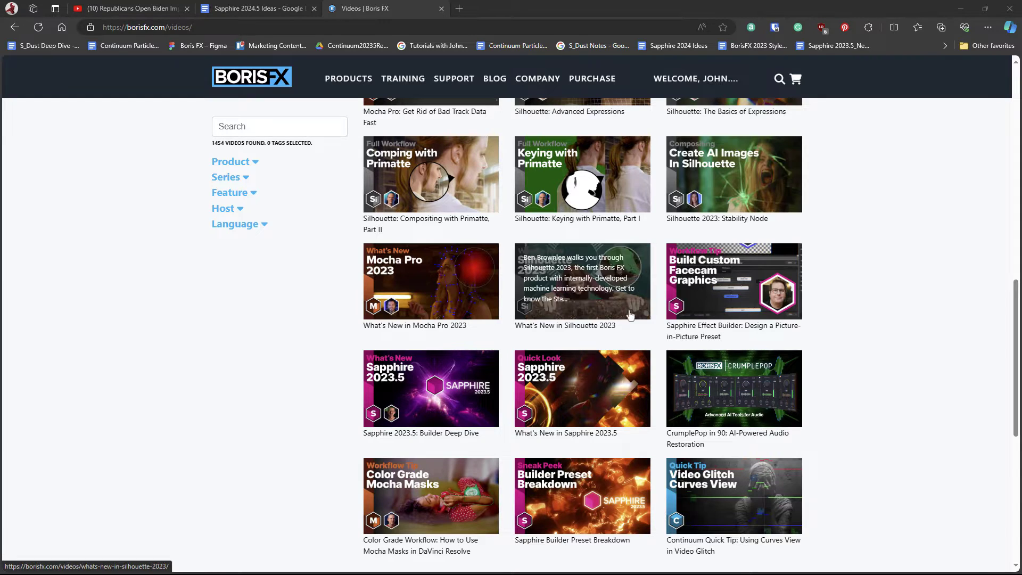
Open the 'Sapphire 2023.5: Builder Deep Dive' video from the library.
{"action": "left_click", "coordinate": [429, 395]}
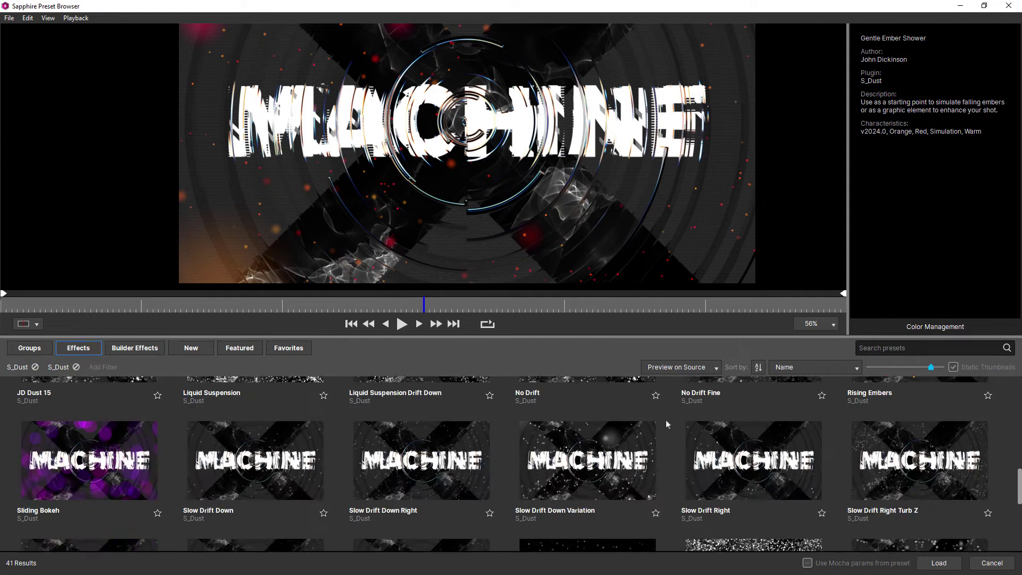
Preview the Warm Bokeh S_Dust preset, then open the Get Started with S_Dust video.
{"action": "scroll", "coordinate": [665, 420], "scroll_direction": "down", "scroll_amount": 4}
{"action": "left_click", "coordinate": [666, 420]}
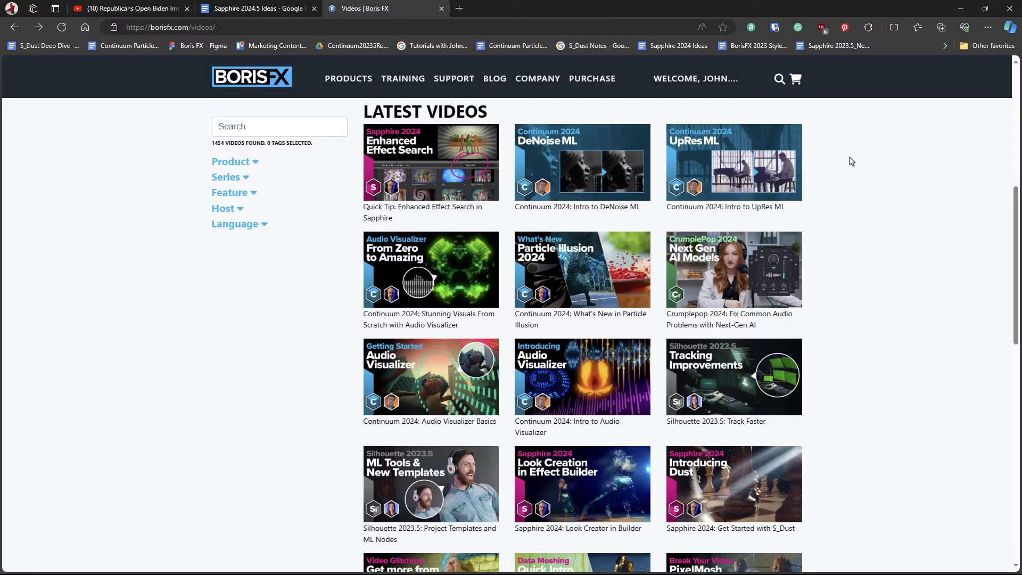
{"action": "scroll", "coordinate": [848, 159], "scroll_direction": "down", "scroll_amount": 5}
{"action": "left_click", "coordinate": [745, 254]}
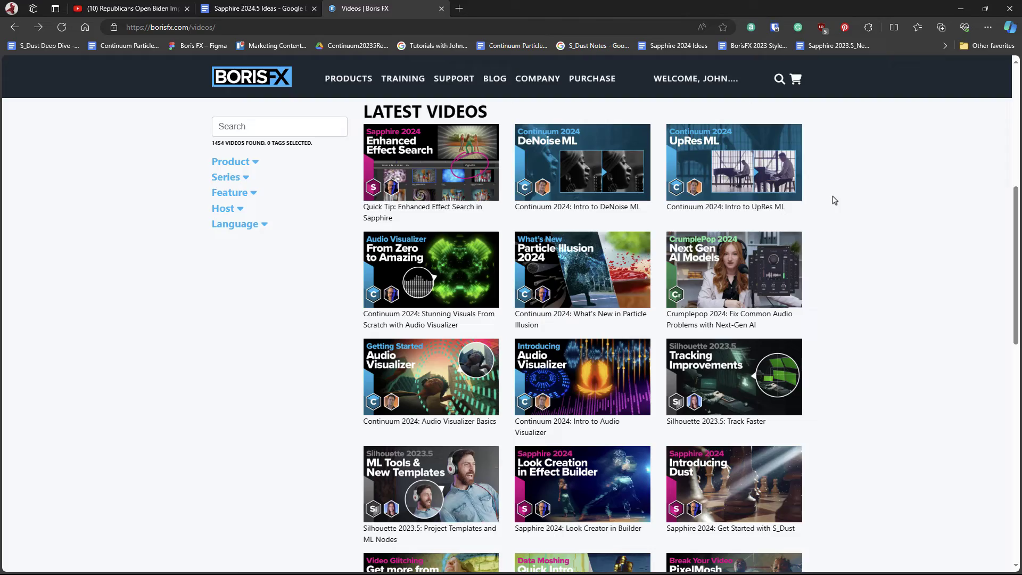
Scroll the Boris FX videos page down to the PixelMosh tutorials.
{"action": "scroll", "coordinate": [834, 200], "scroll_direction": "down", "scroll_amount": 6}
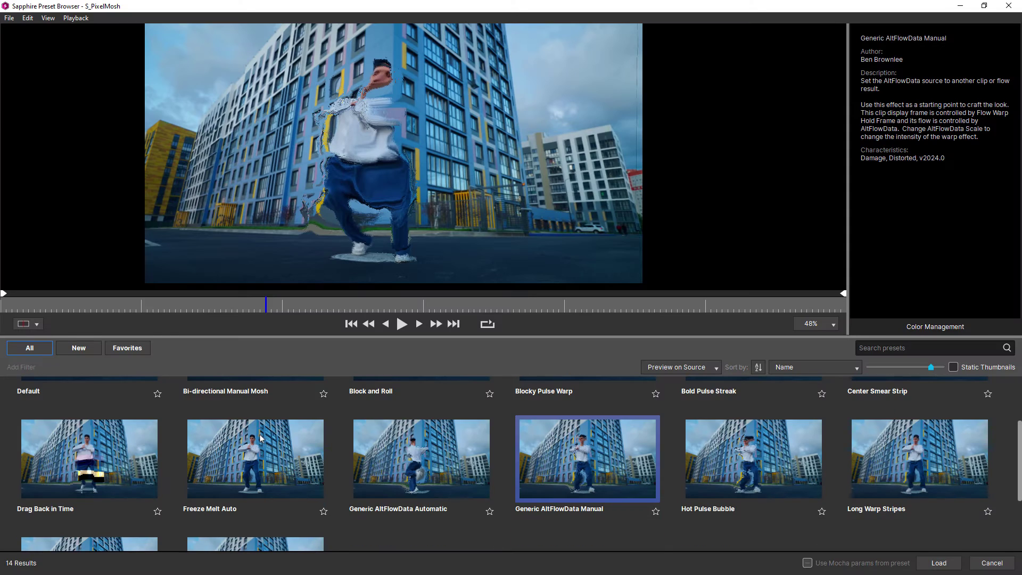
Preview the Drag Back in Time S_PixelMosh preset with Mocha params kept enabled.
{"action": "left_click", "coordinate": [83, 461]}
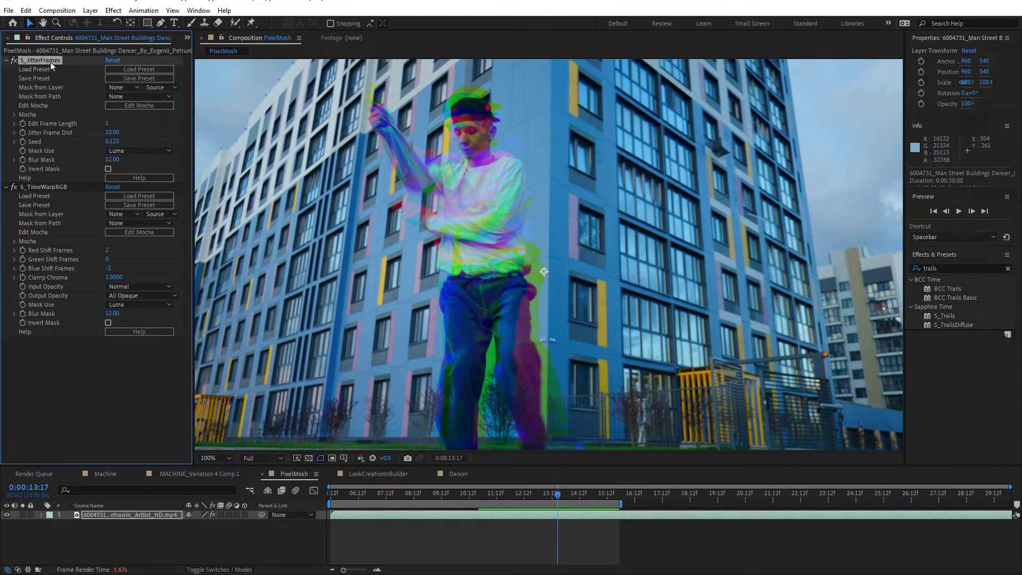
Select S_TimeWarpRGB and scrub the timeline between about 23 and 27 seconds to inspect the trails.
{"action": "left_click", "coordinate": [45, 187]}
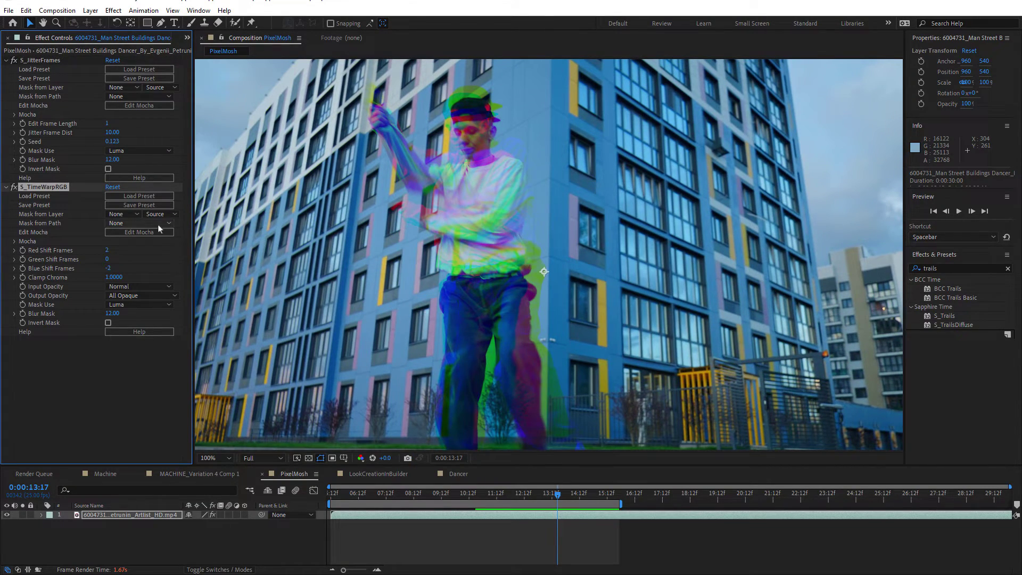
{"action": "left_click", "coordinate": [735, 496]}
{"action": "left_click", "coordinate": [854, 496]}
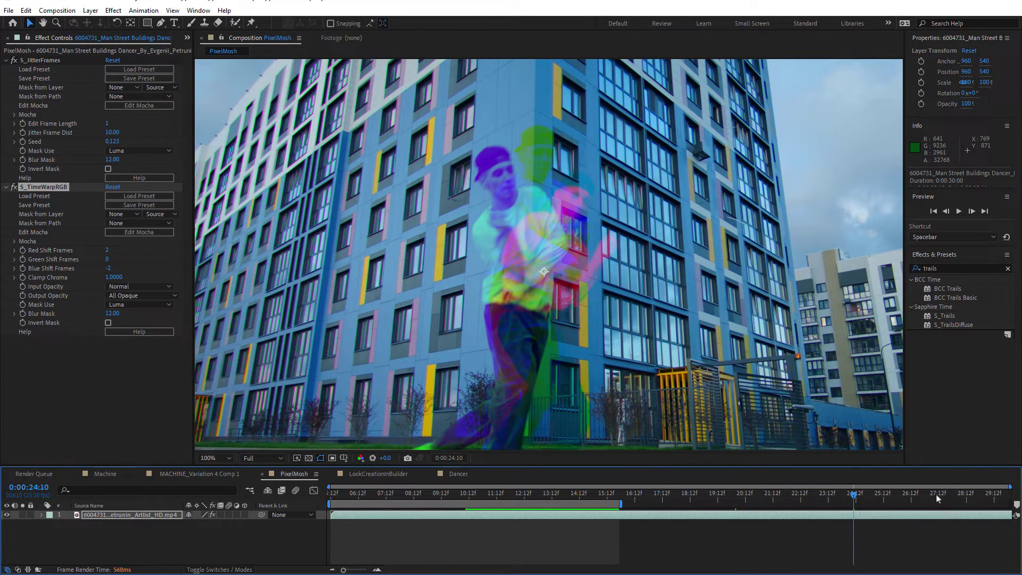
{"action": "left_click", "coordinate": [935, 495]}
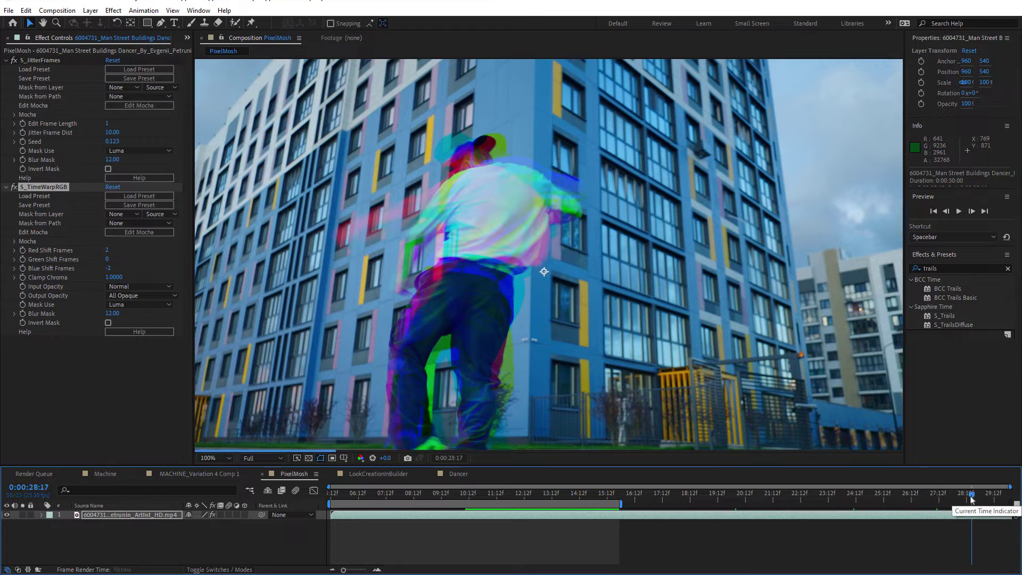
{"action": "left_click", "coordinate": [830, 497]}
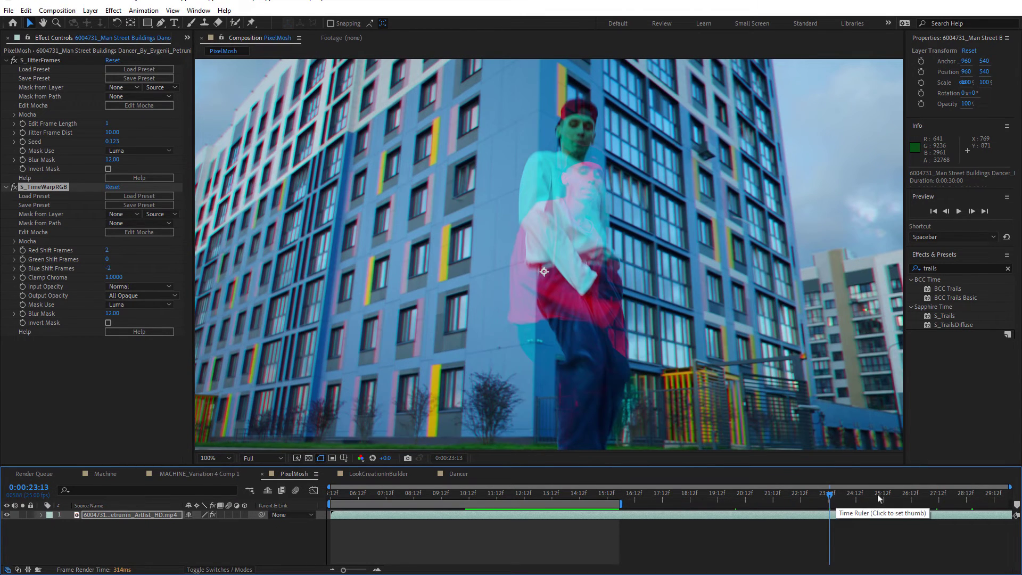
{"action": "left_click", "coordinate": [880, 495]}
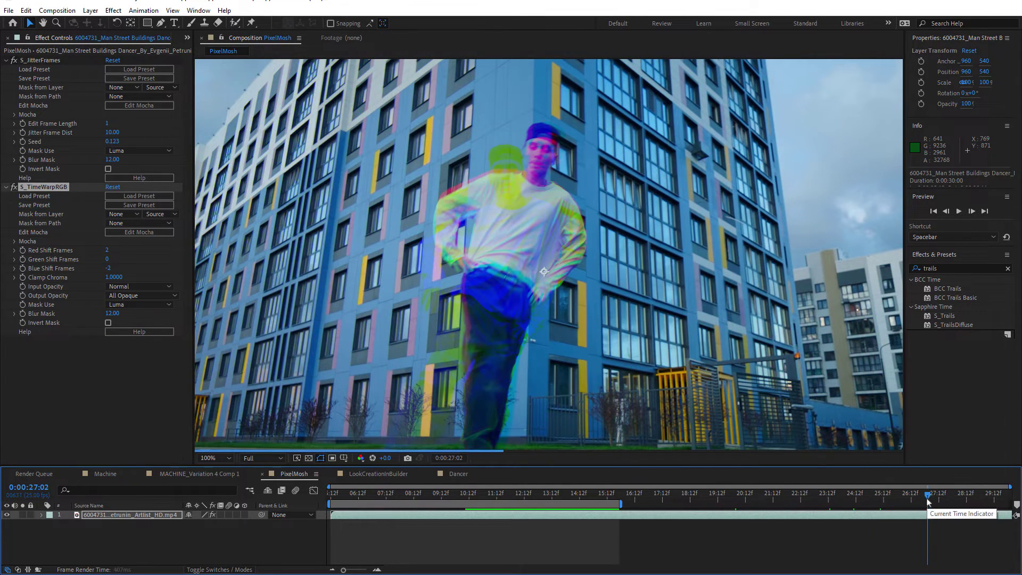
{"action": "left_click", "coordinate": [926, 496]}
{"action": "left_click", "coordinate": [947, 495]}
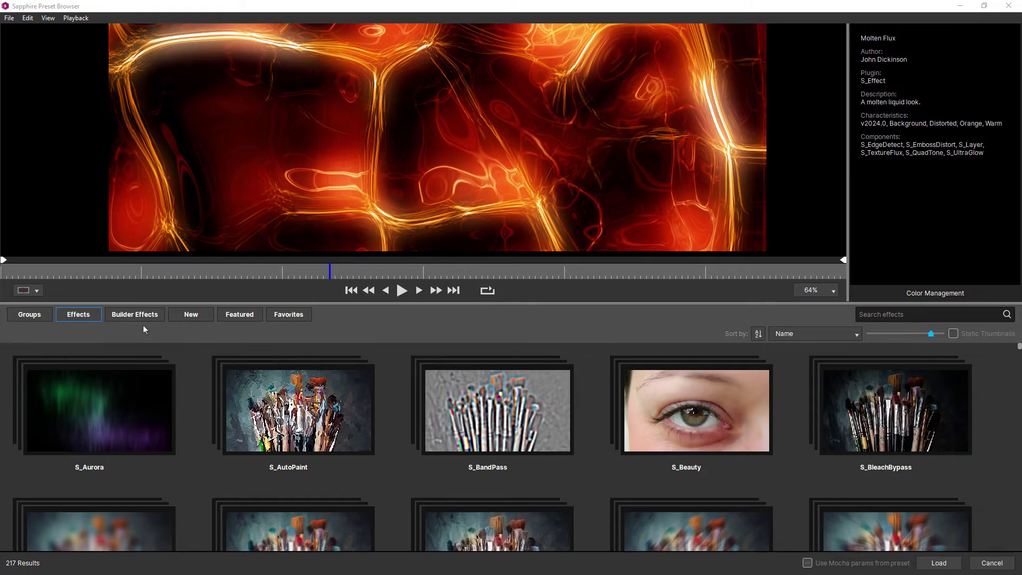
Filter to New presets, then preview the JJ Blip - Flare ver2 and Laser Web ver2 lens flares.
{"action": "left_click", "coordinate": [201, 316]}
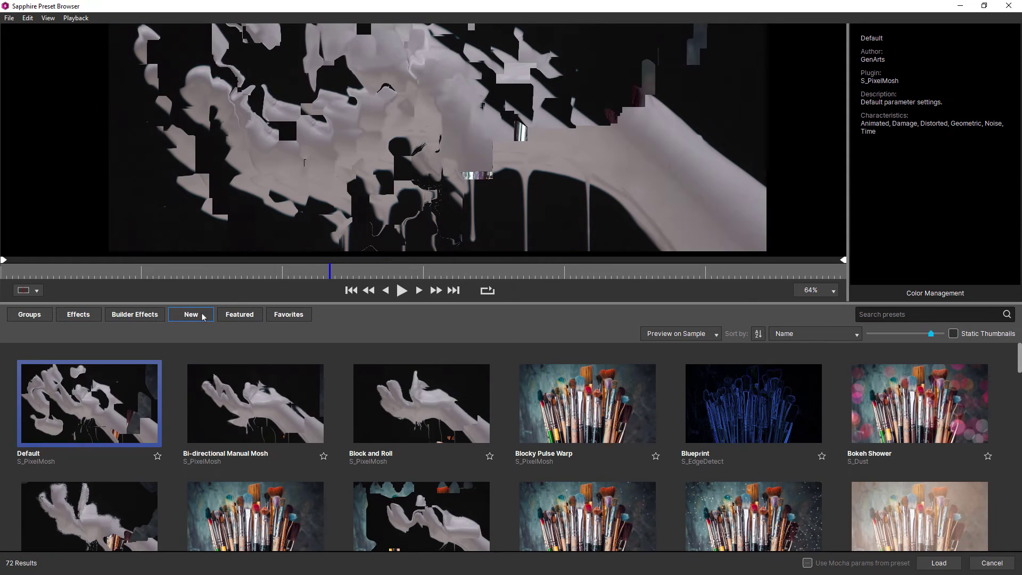
{"action": "scroll", "coordinate": [170, 356], "scroll_direction": "down", "scroll_amount": 3}
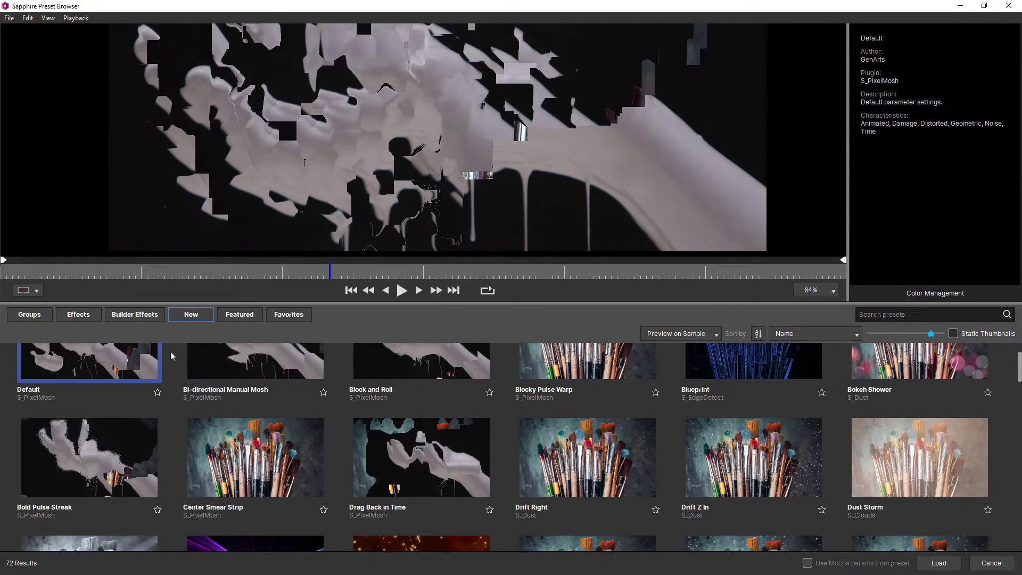
{"action": "scroll", "coordinate": [171, 351], "scroll_direction": "down", "scroll_amount": 3}
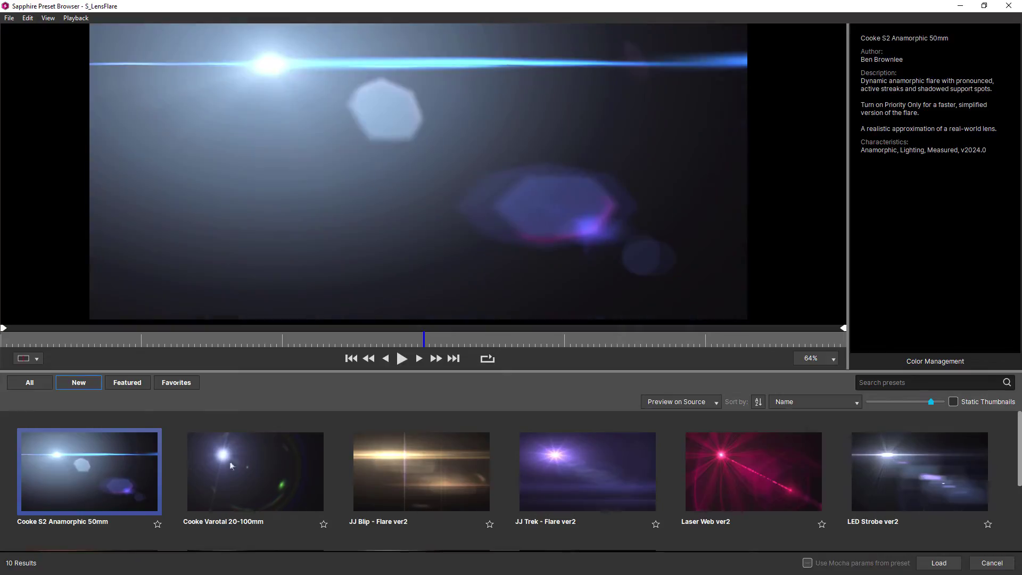
{"action": "left_click", "coordinate": [391, 461]}
{"action": "left_click", "coordinate": [749, 440]}
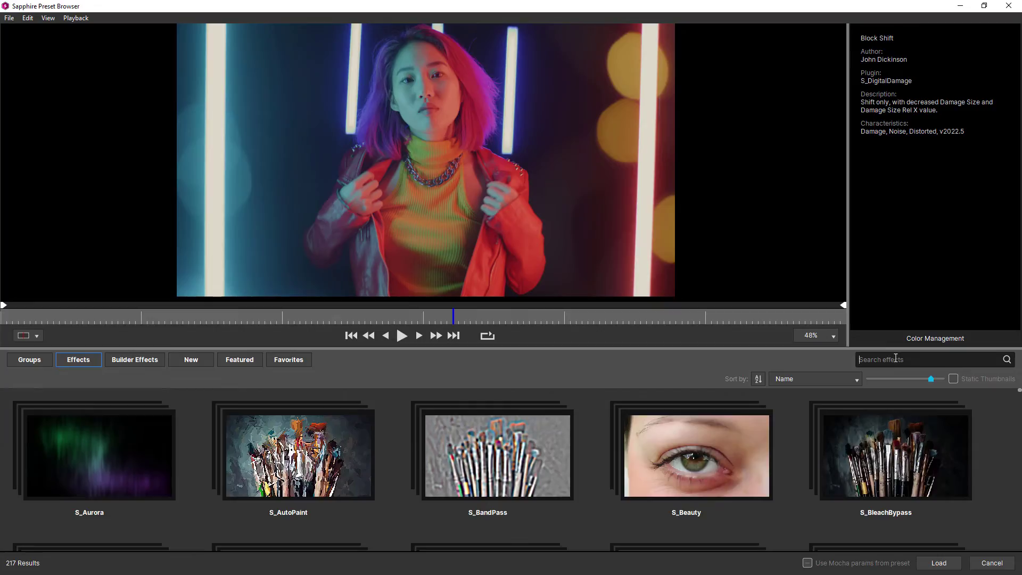
Search 'Dig' to list the S_DigitalDamage presets and apply Brights Color Strips to the portrait.
{"action": "left_click", "coordinate": [896, 358]}
{"action": "type", "text": "Dig"}
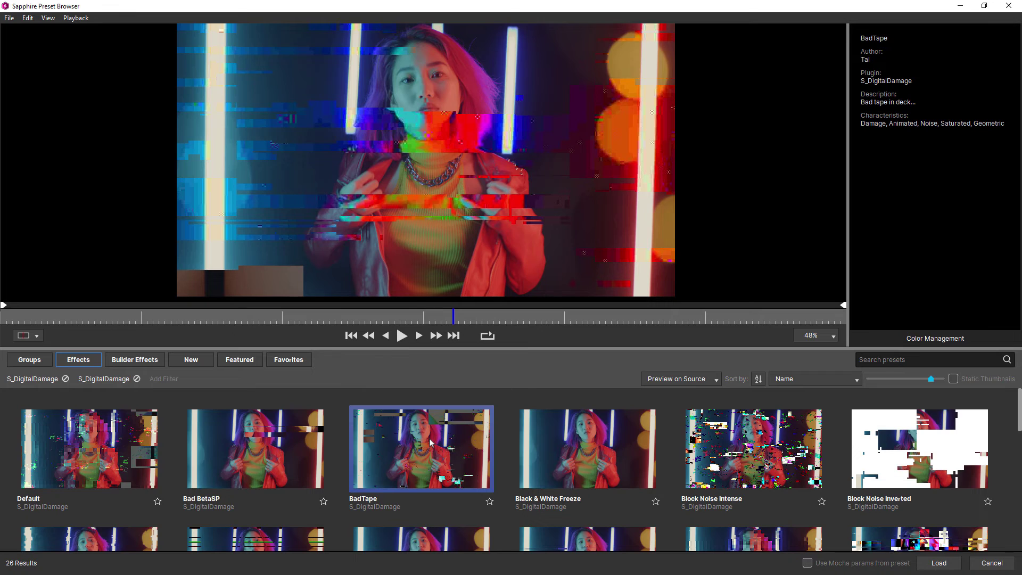
{"action": "scroll", "coordinate": [431, 442], "scroll_direction": "down", "scroll_amount": 1}
{"action": "left_click", "coordinate": [270, 500]}
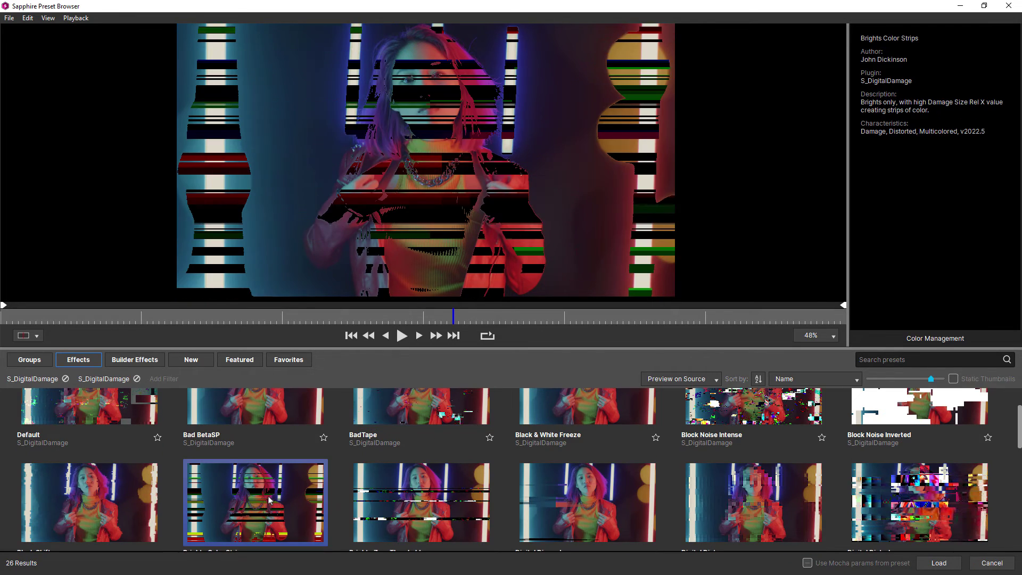